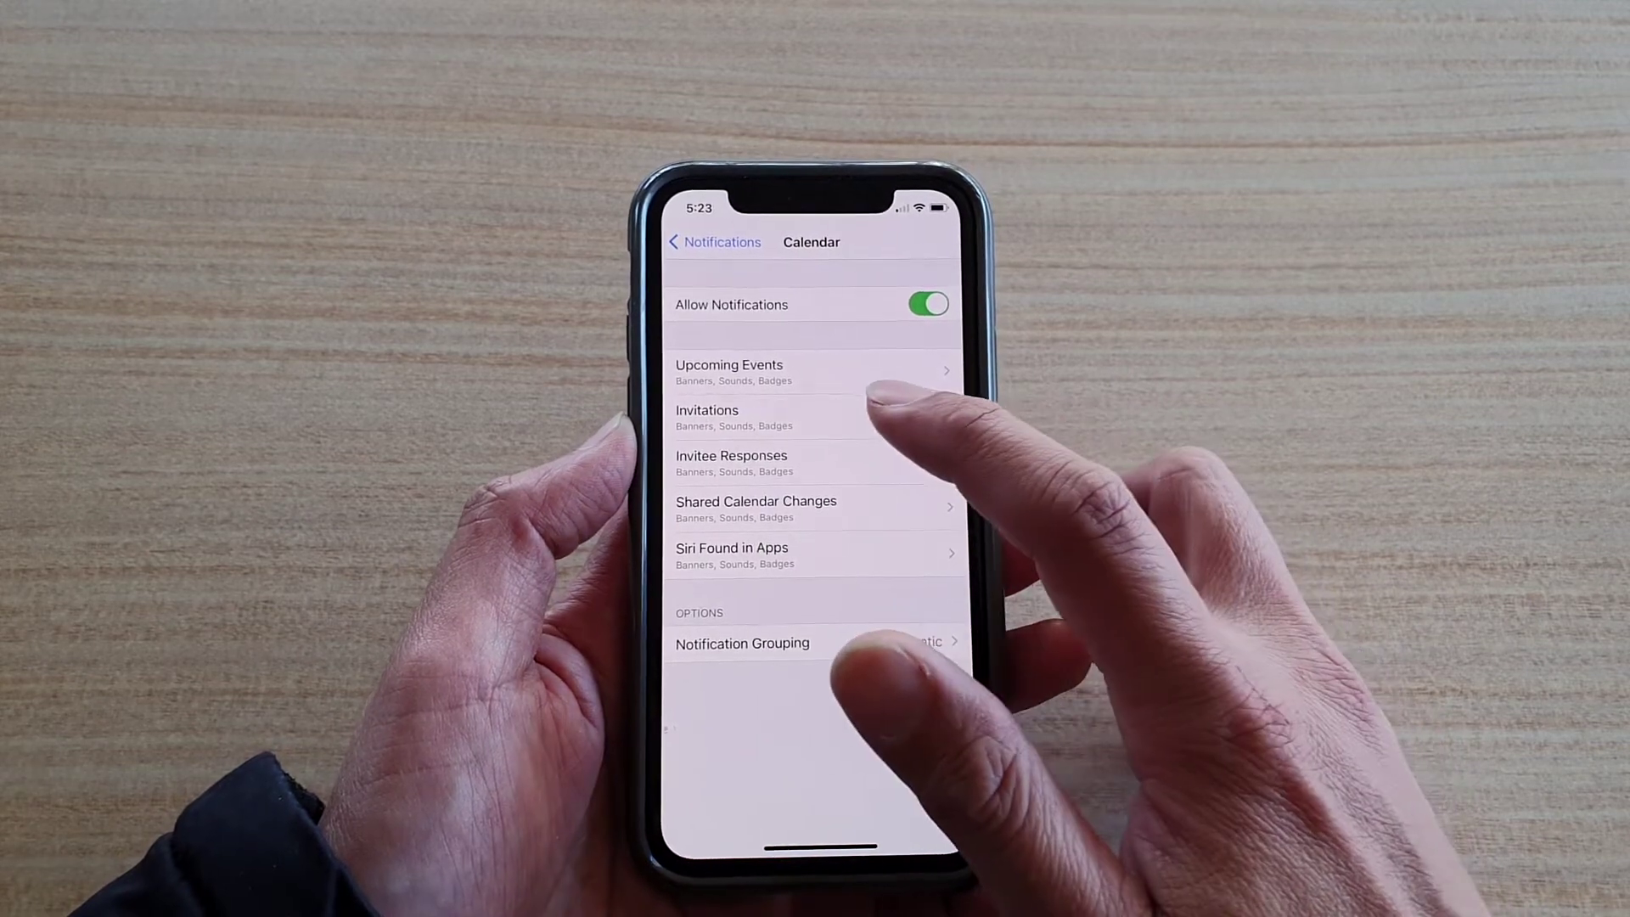
left_click(874, 418)
left_click(924, 305)
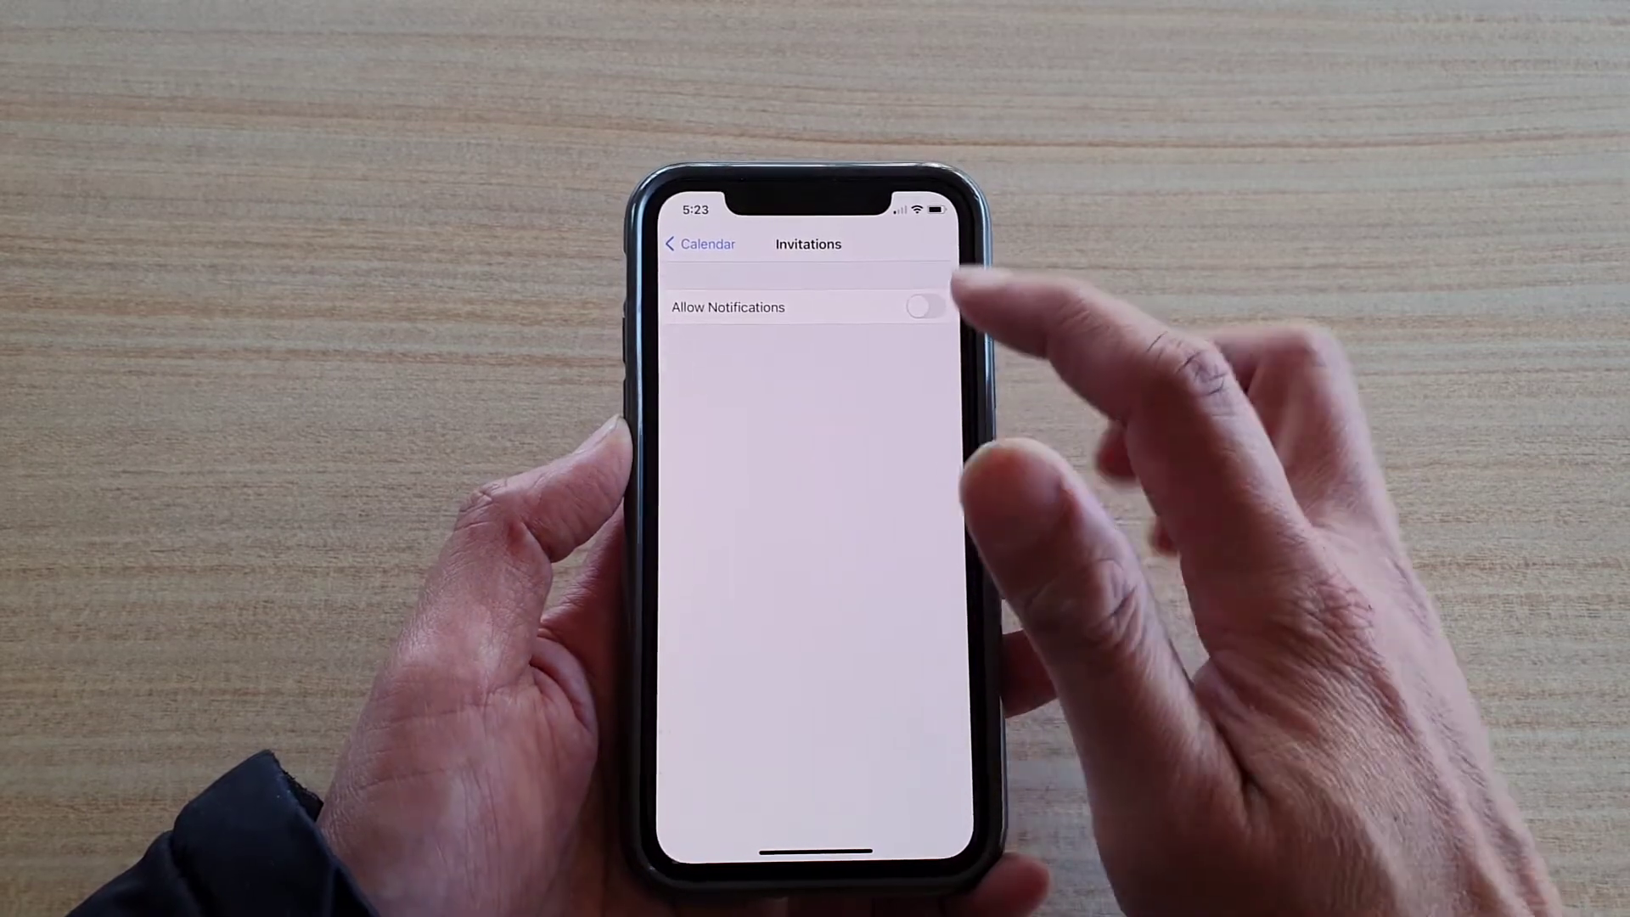
left_click(698, 243)
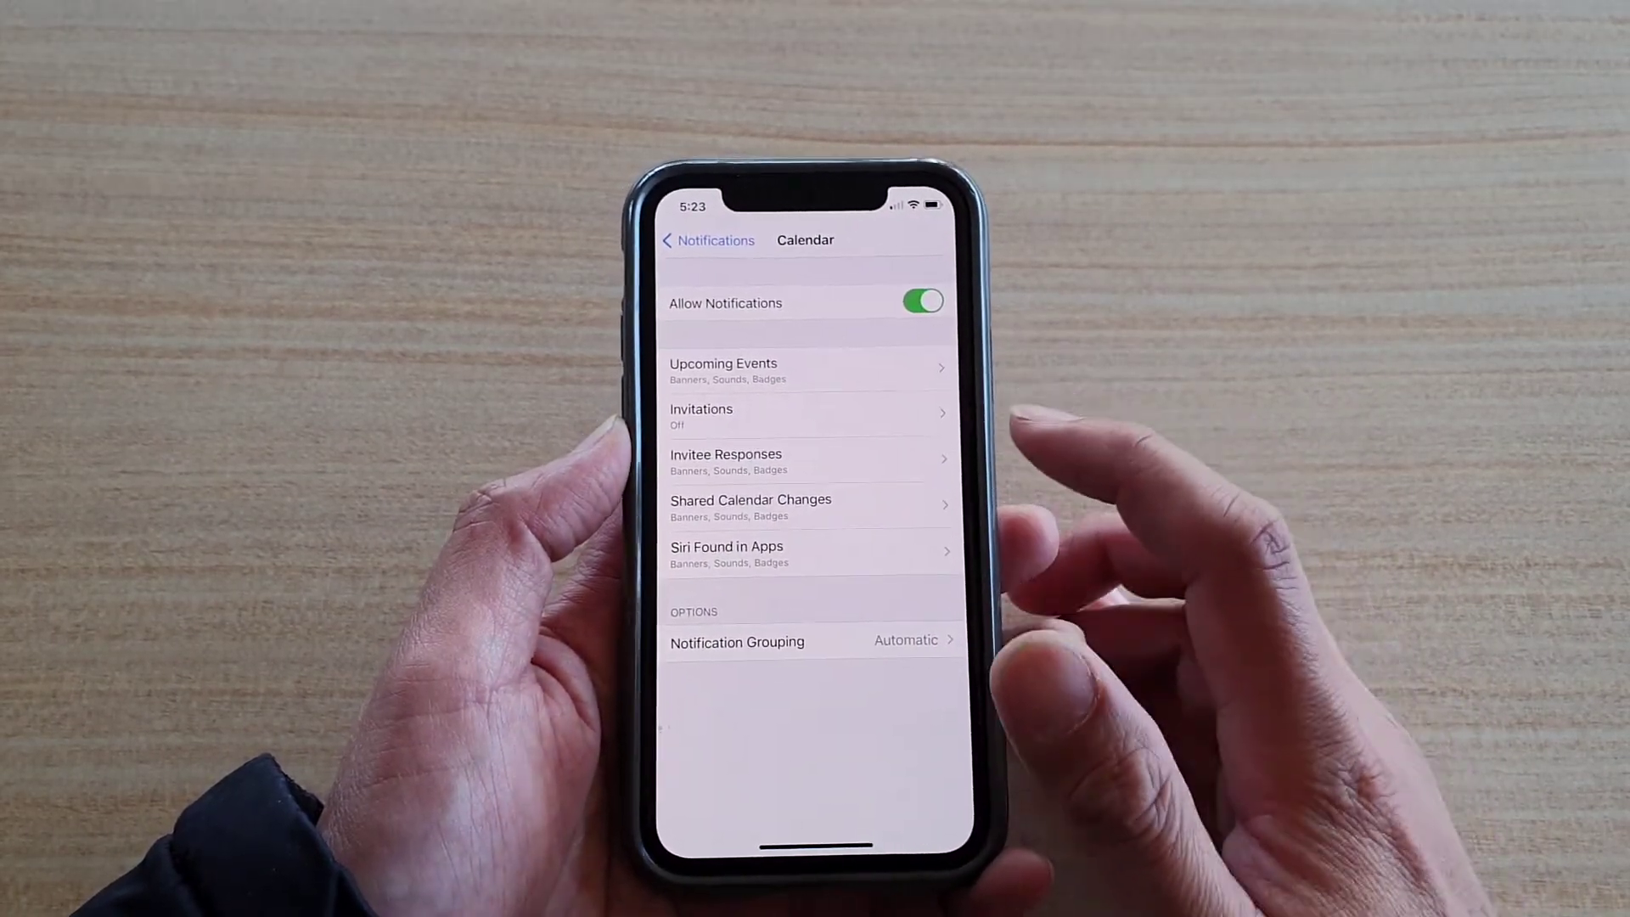
left_click(815, 369)
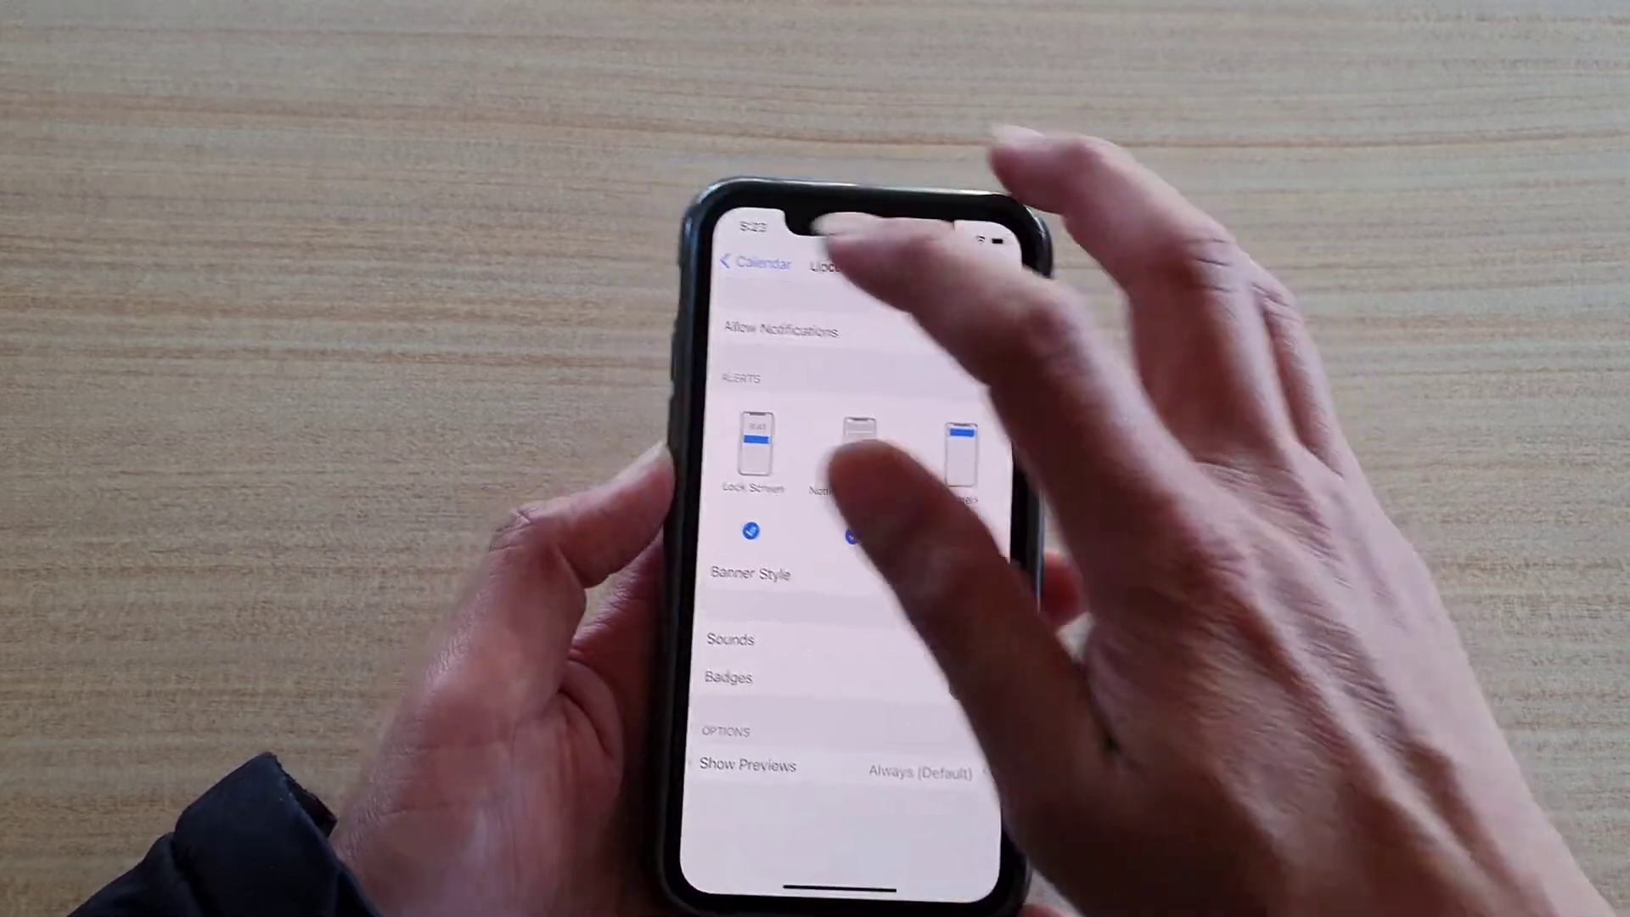
left_click(700, 242)
left_click(789, 421)
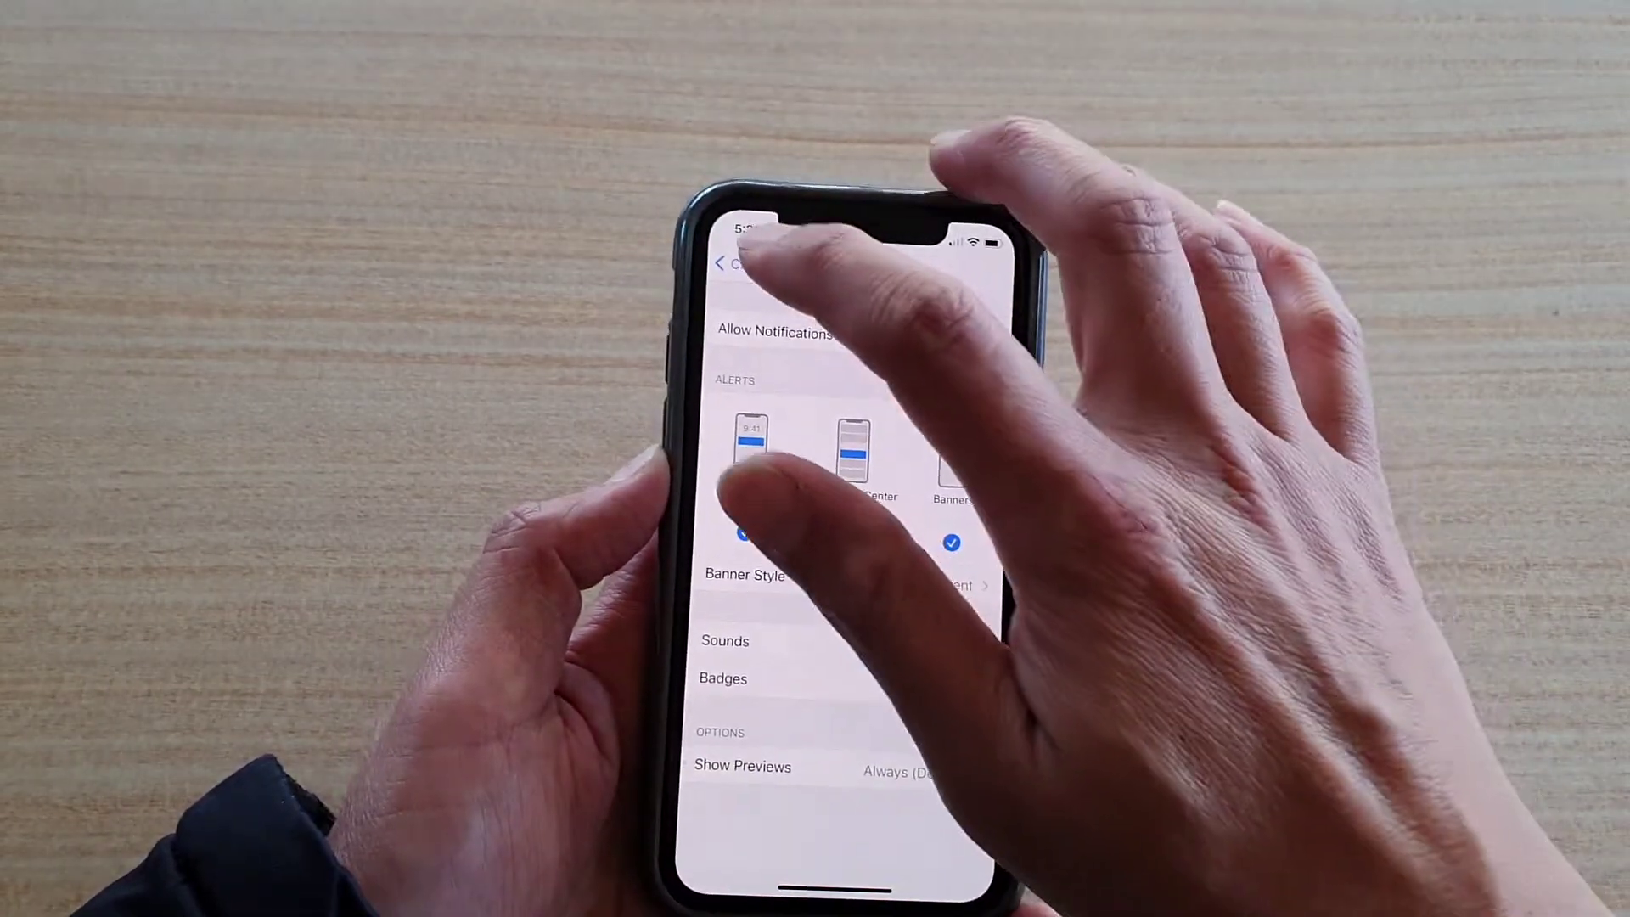
left_click(726, 262)
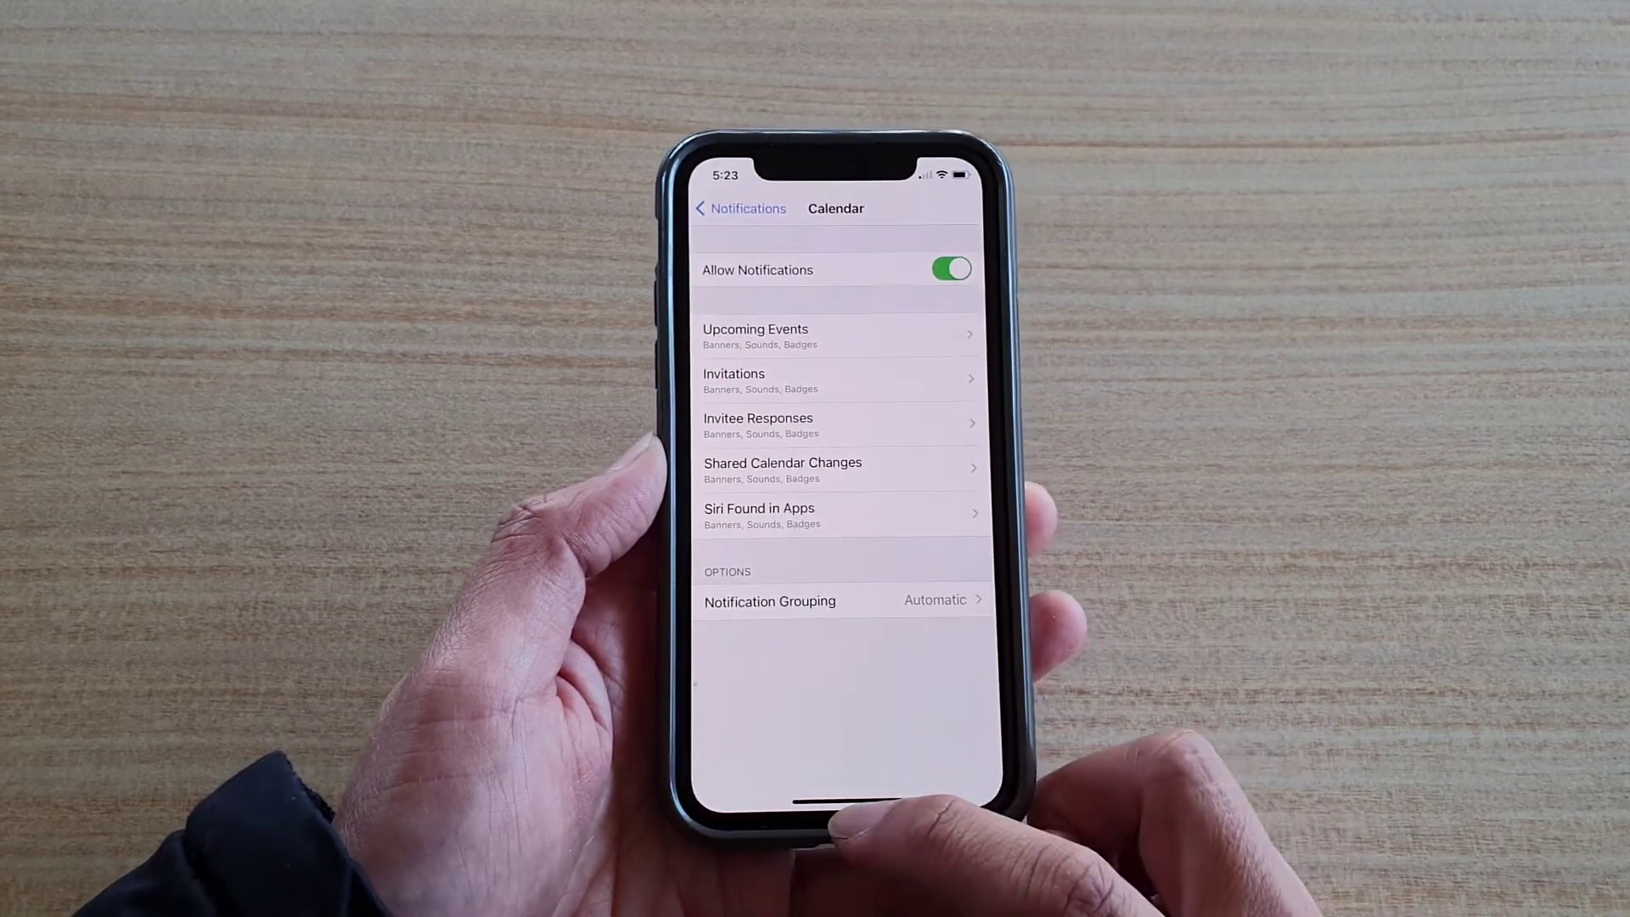
Step: Swipe up from the home bar to leave Settings and land on the Home Screen
left_click_drag(851, 800, 891, 638)
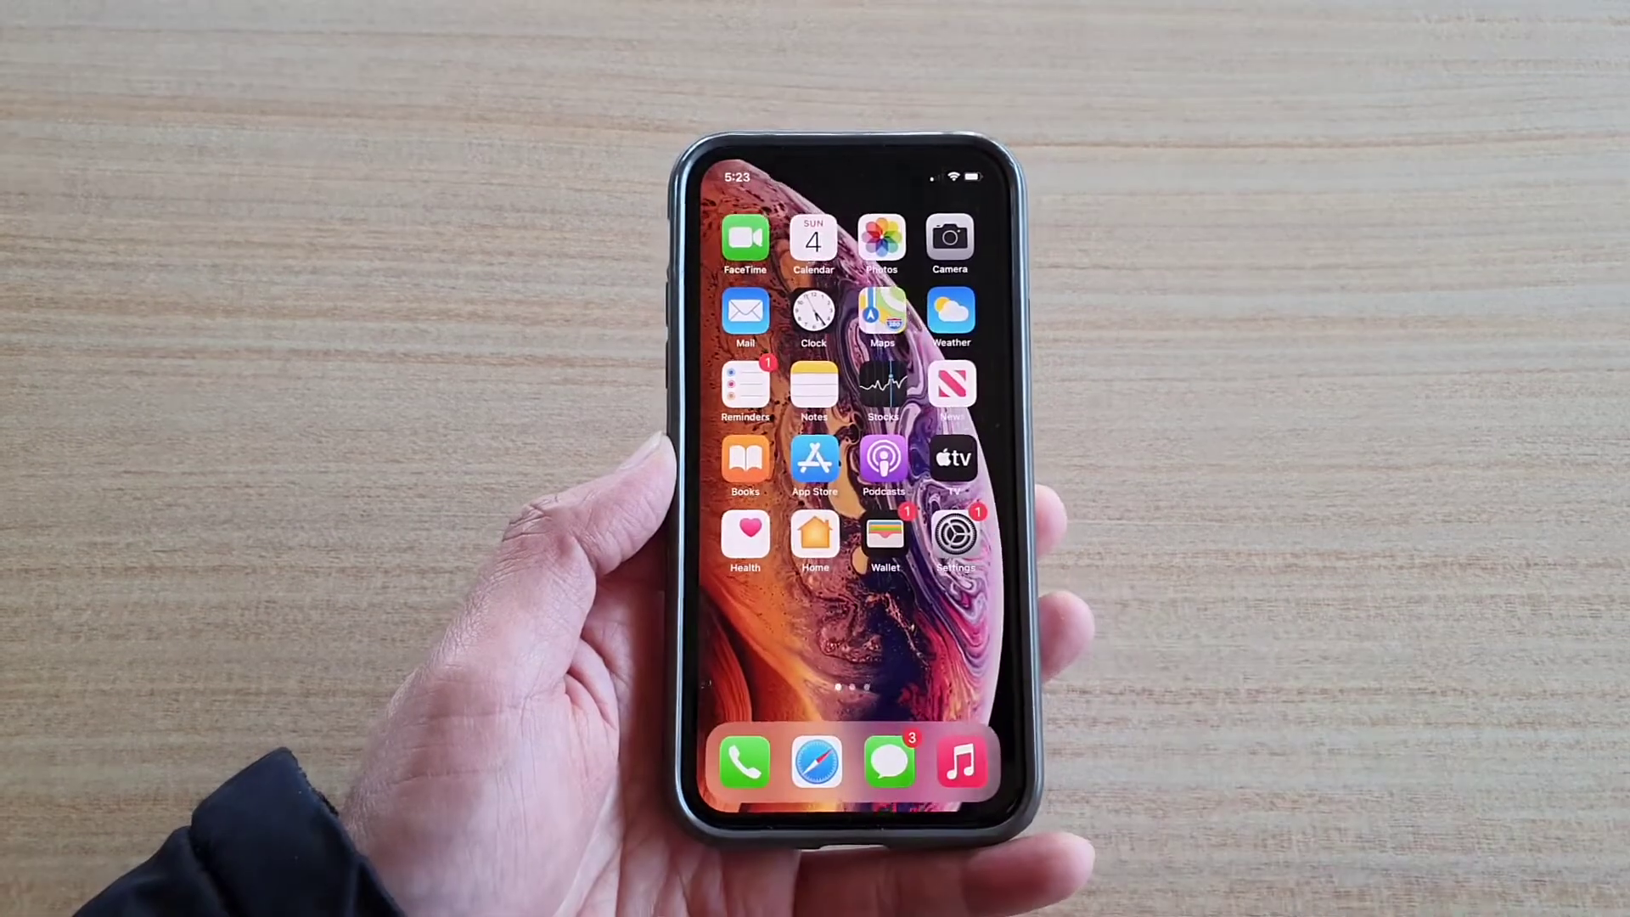